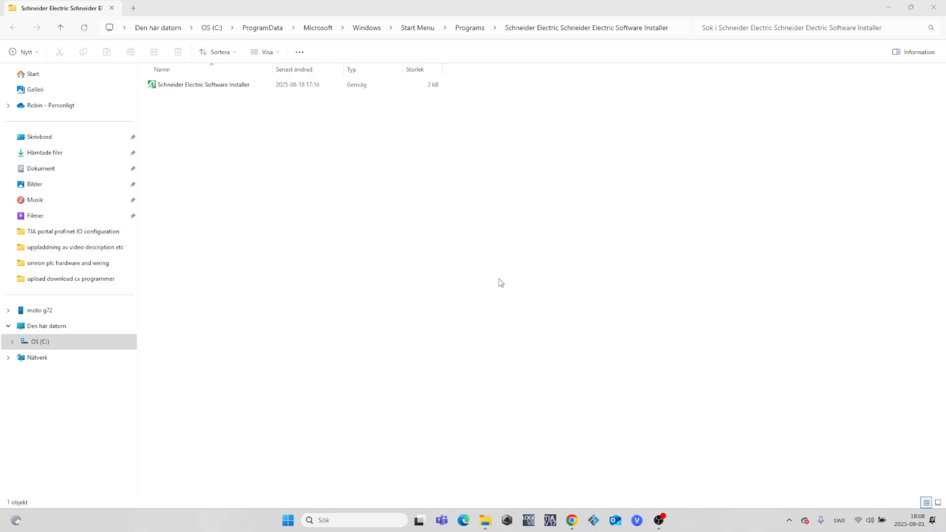
Launch Schneider Electric Software Installer and choose EcoStruxure Machine Expert (Service Tools) version 2.3.0.0 as the new software to install.
double_click(239, 88)
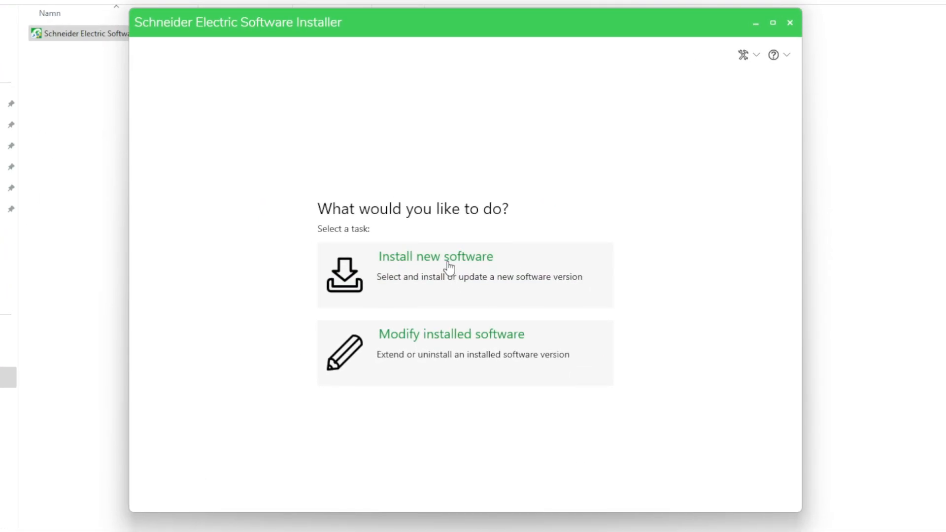
click(448, 266)
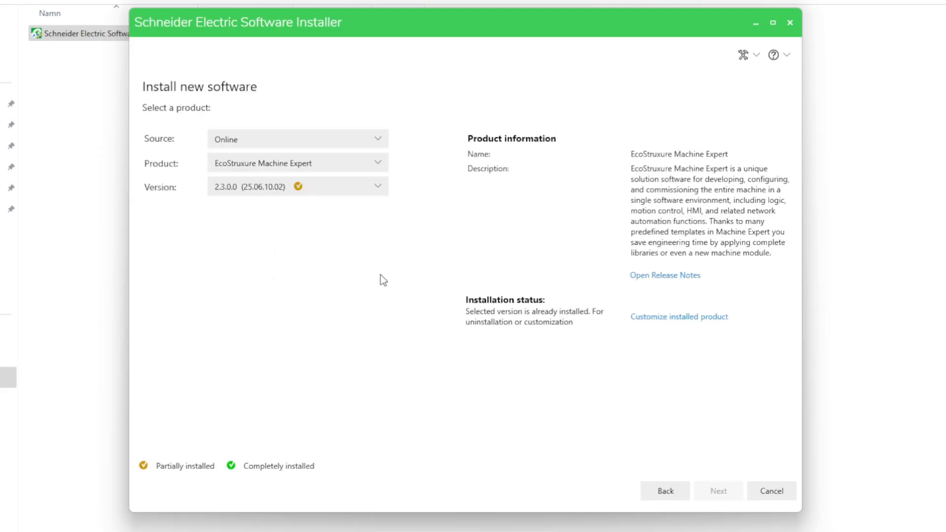
click(376, 167)
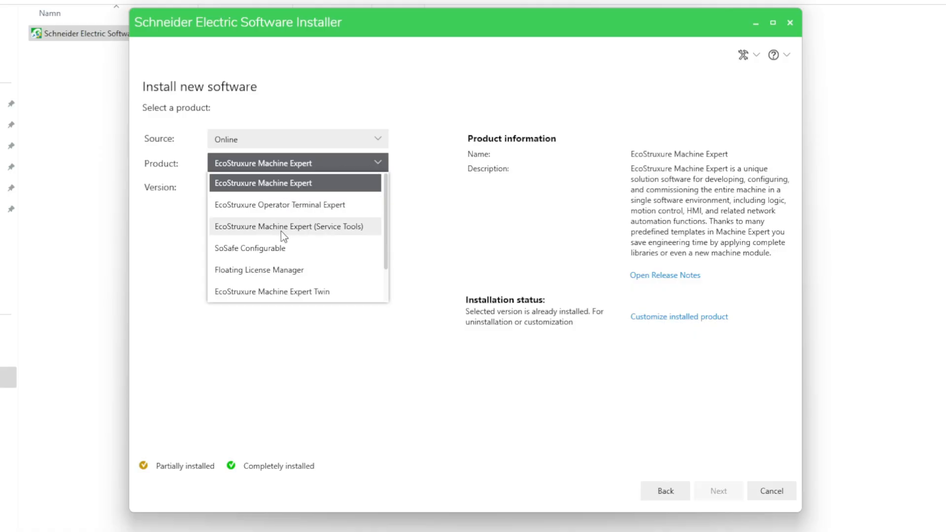
click(321, 229)
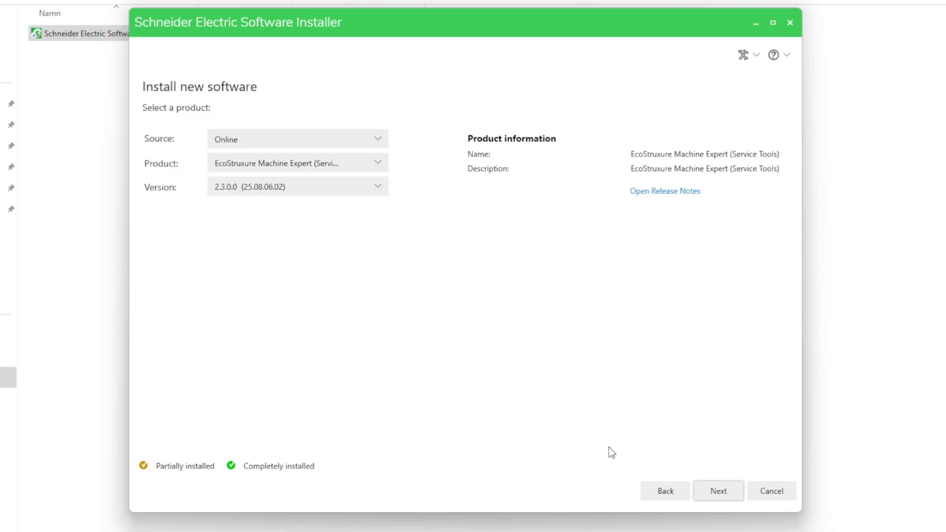
click(718, 490)
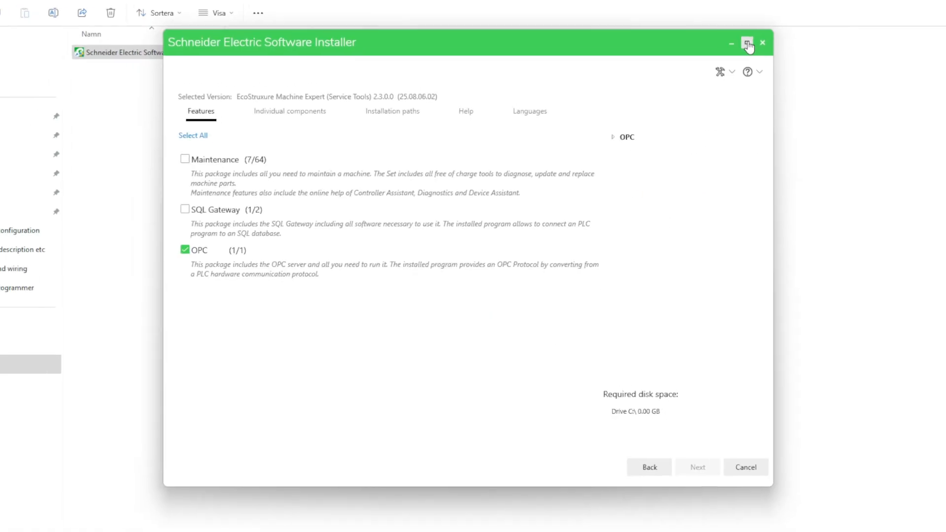
Select only the Maintenance feature for installation, leaving OPC unselected, and proceed to the license terms.
click(747, 44)
click(14, 163)
click(14, 104)
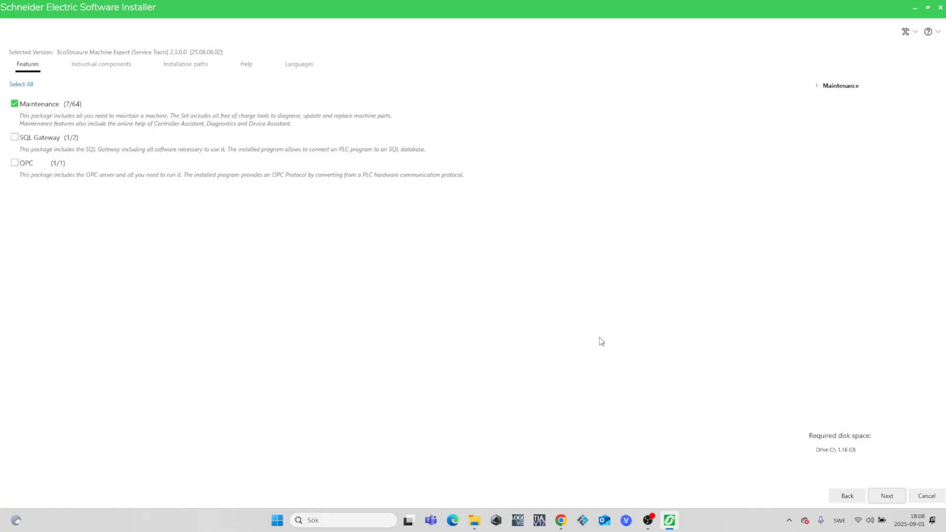
click(887, 496)
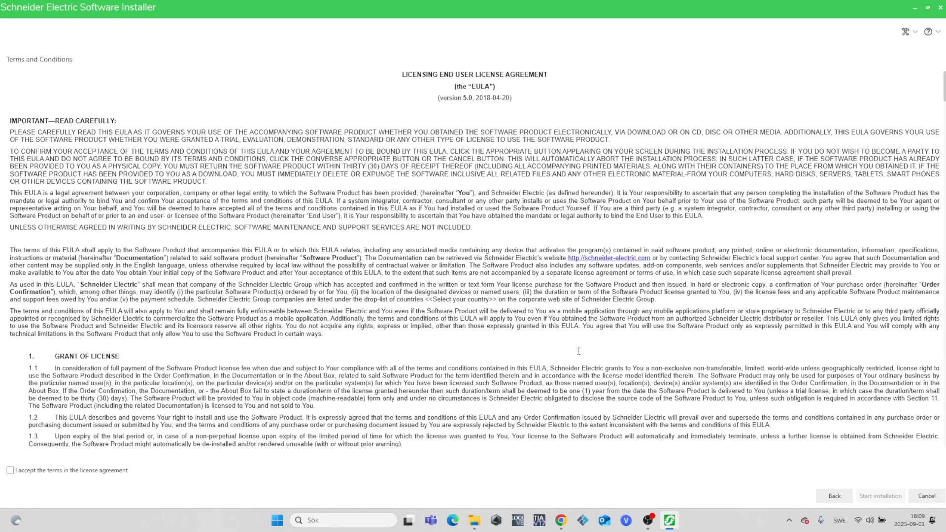
Accept the license agreement and run the Service Tools installation through to completion.
scroll(579, 350, down, 20)
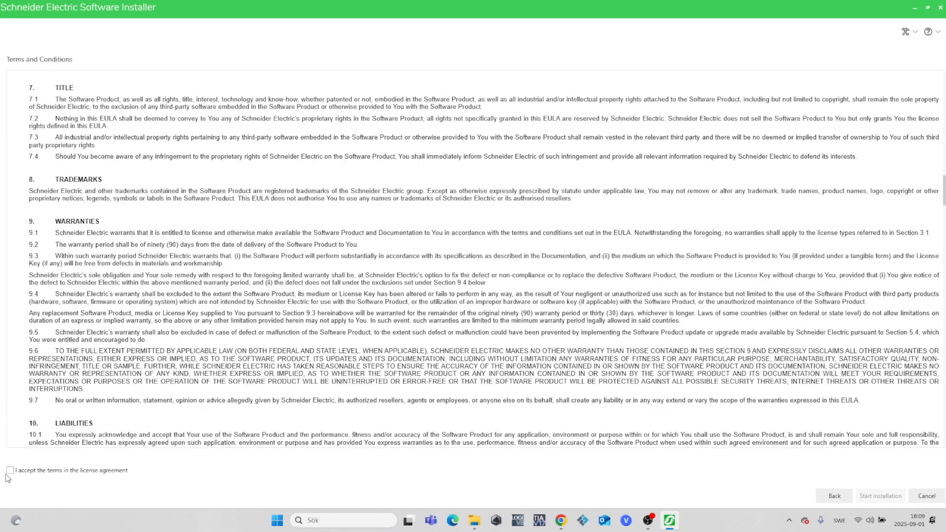
click(10, 471)
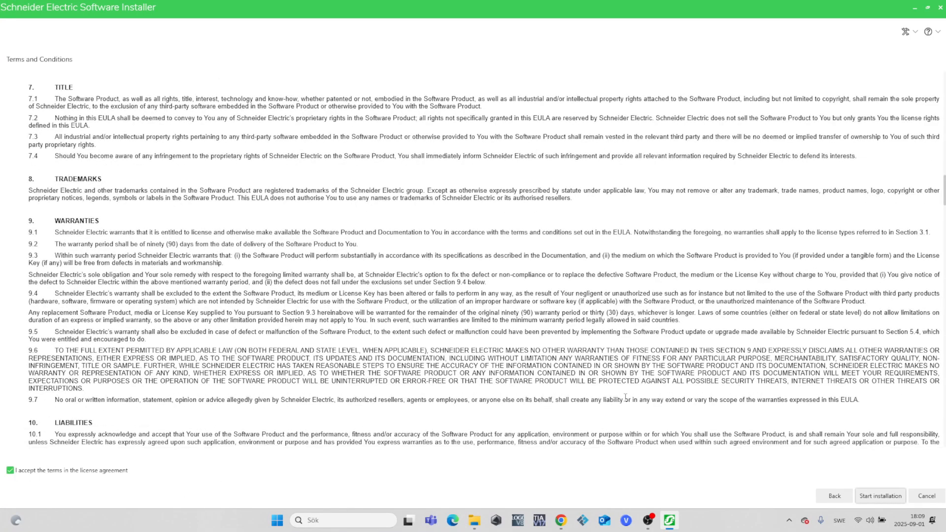
click(886, 496)
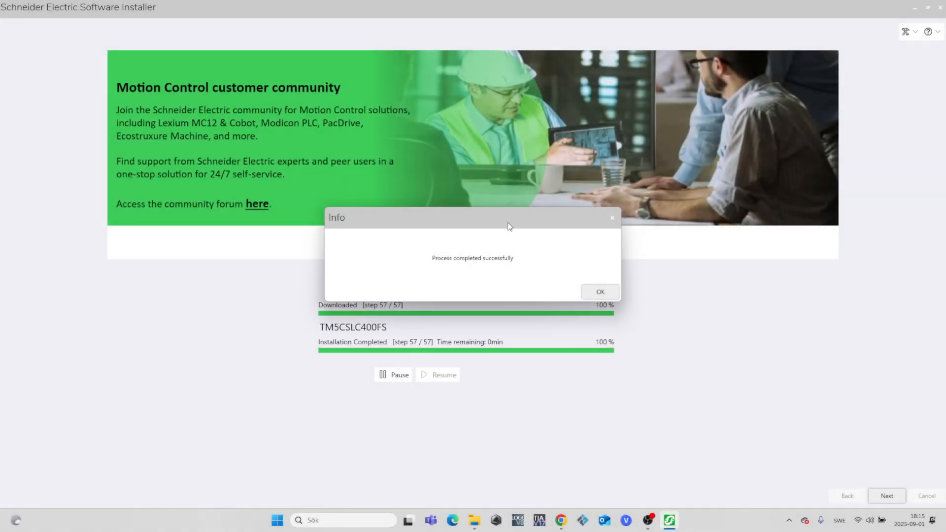
click(600, 293)
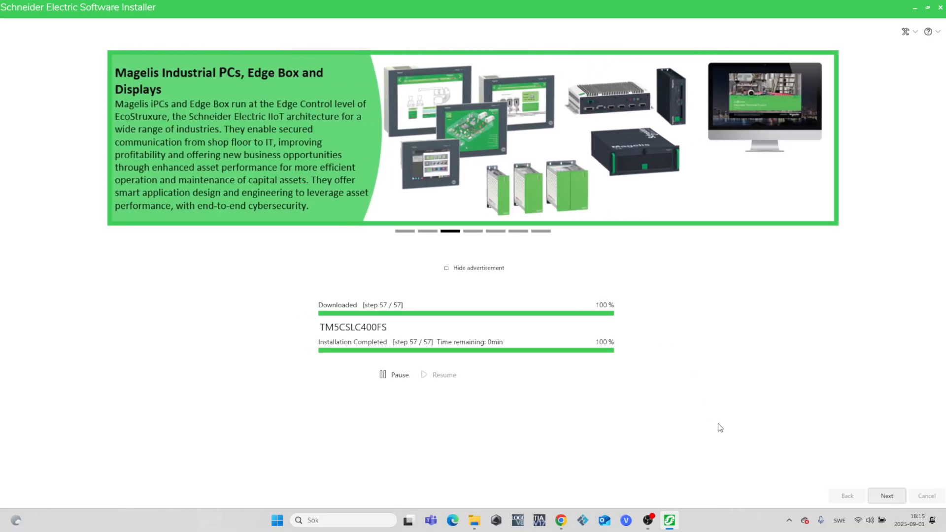
Find and launch Machine Expert V2.3.
click(364, 518)
text(mach)
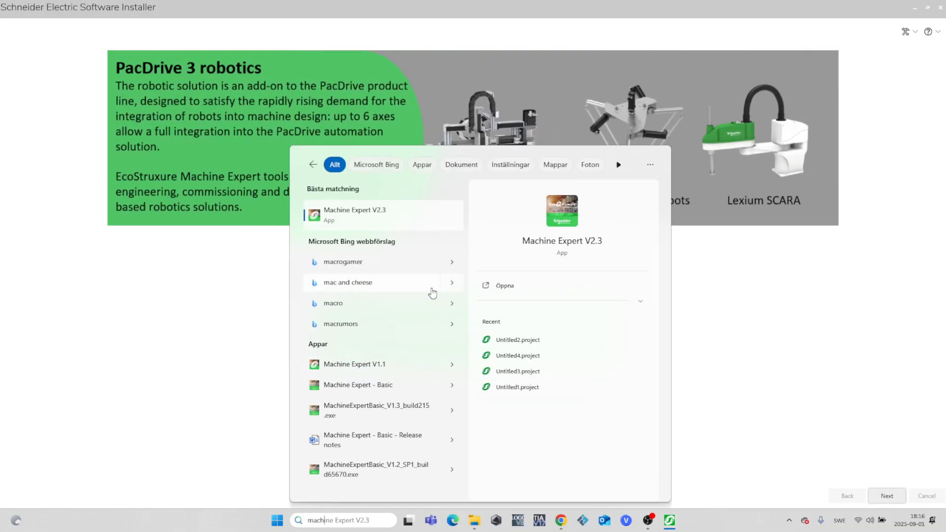
click(378, 217)
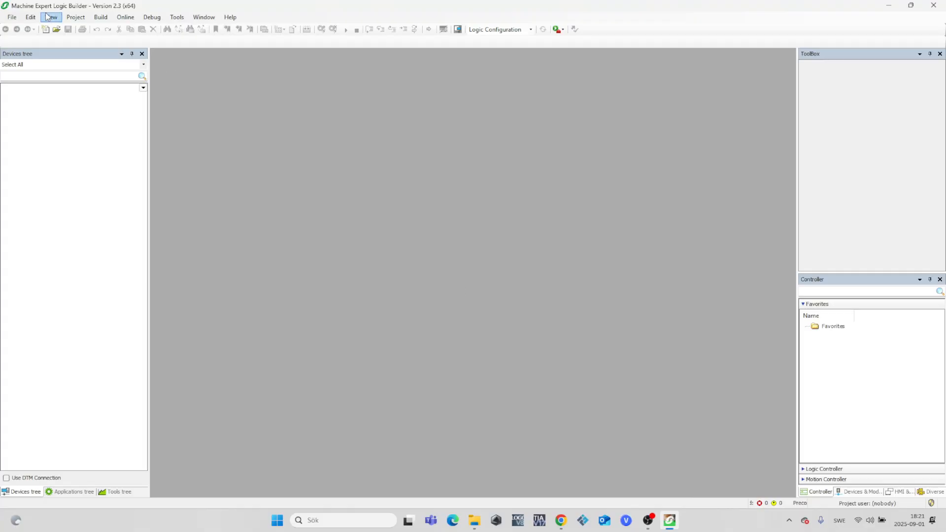
Create a default project named Untitled7 with the TM241CE40T/U controller and Ladder Logic Diagram as the SR_Main language.
click(14, 18)
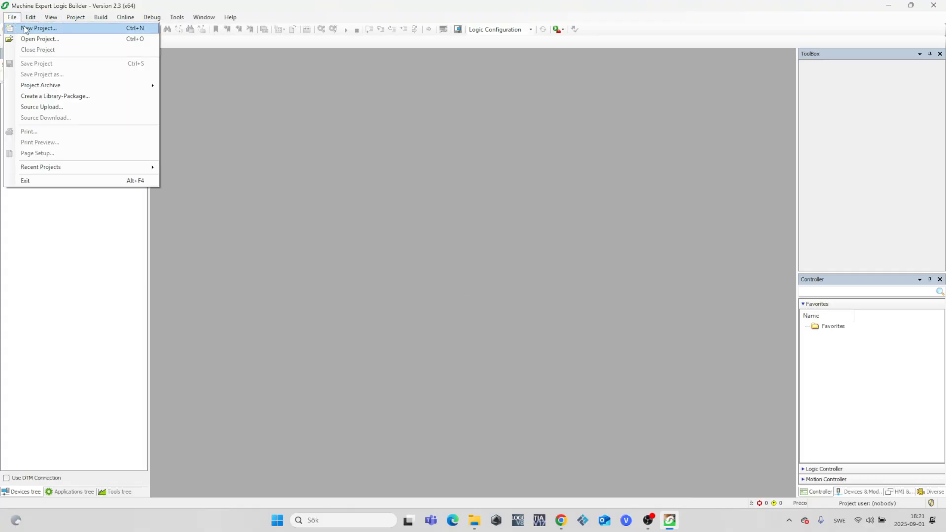
click(30, 29)
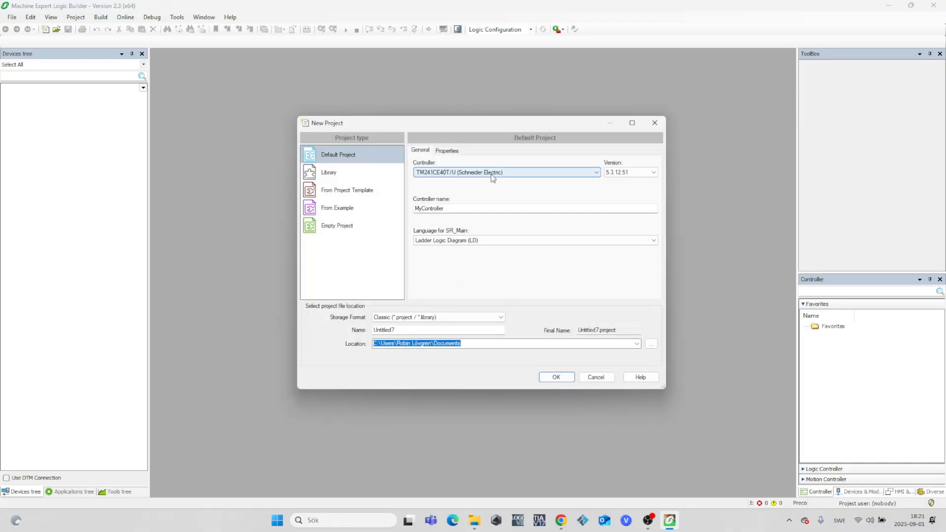
click(561, 374)
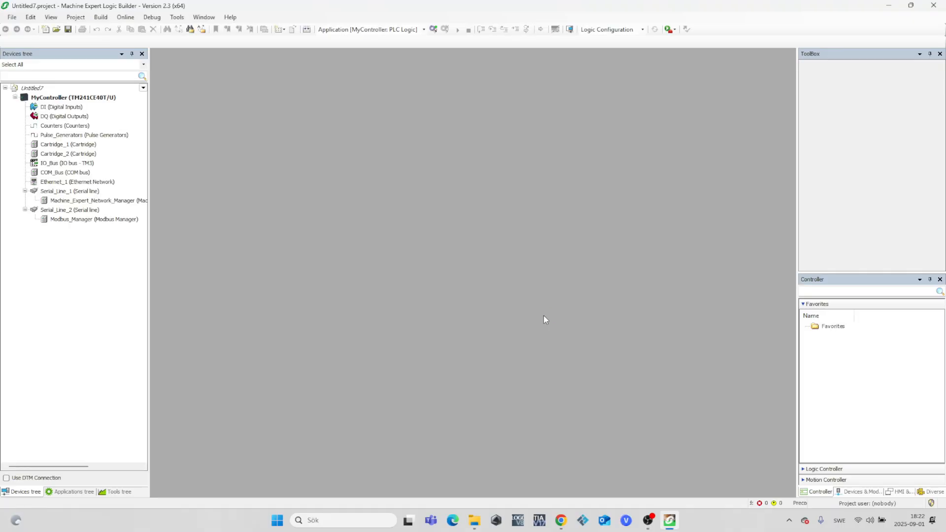
Open the communication settings of MyController and refresh the list of detected controllers.
click(101, 98)
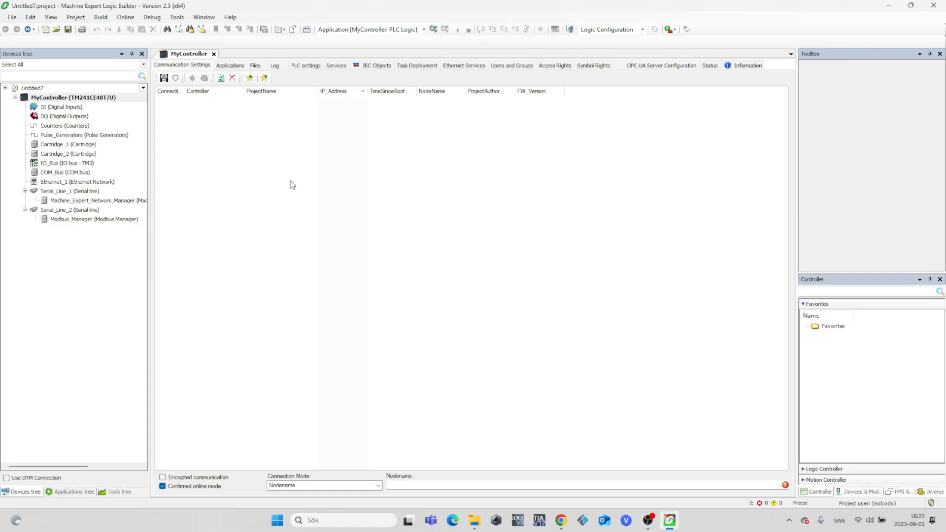
click(221, 79)
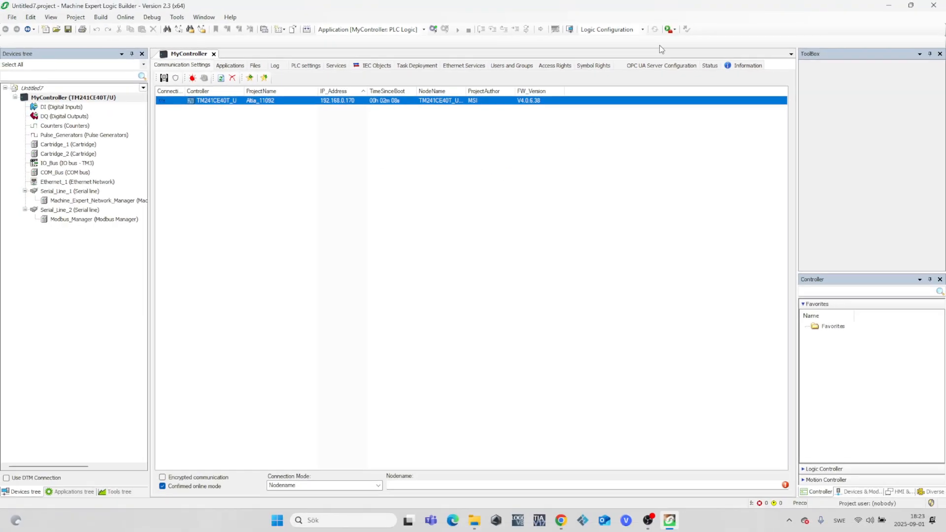
Open Controller Assistant from the project and start the firmware update.
click(674, 29)
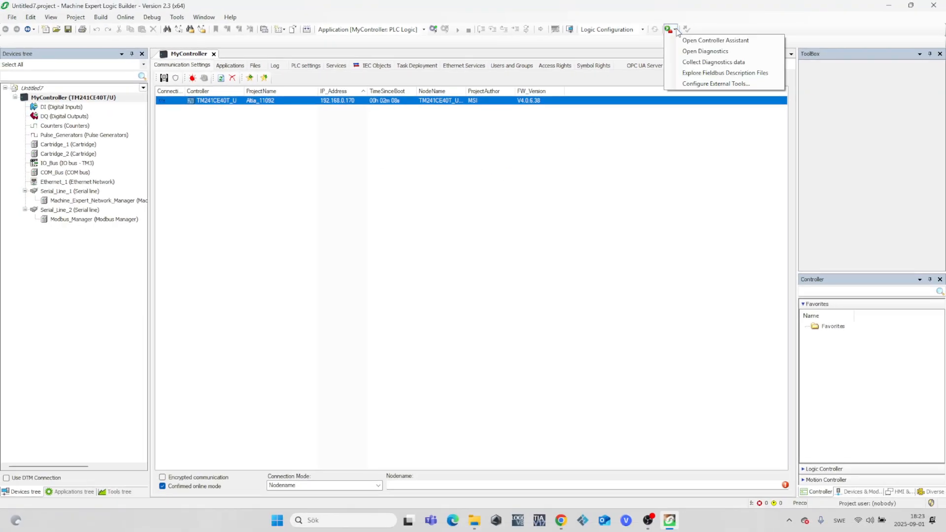
click(723, 41)
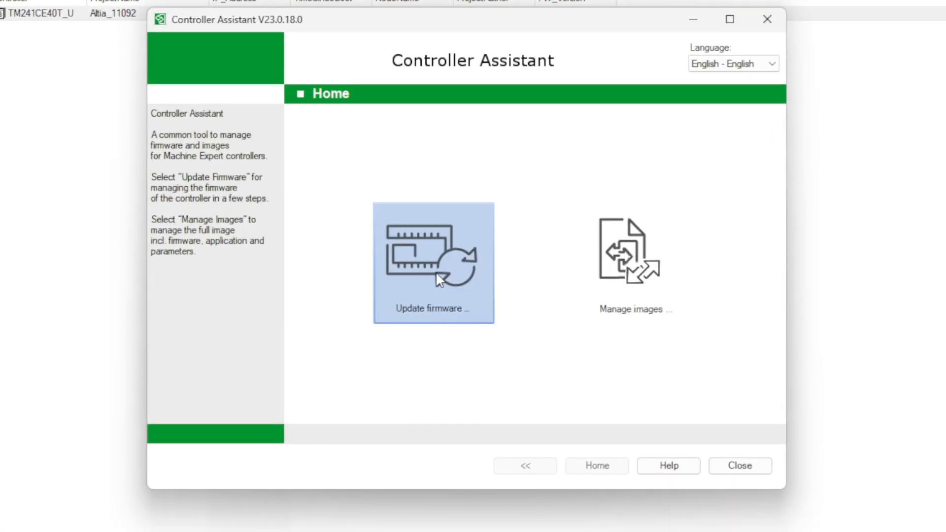
click(434, 254)
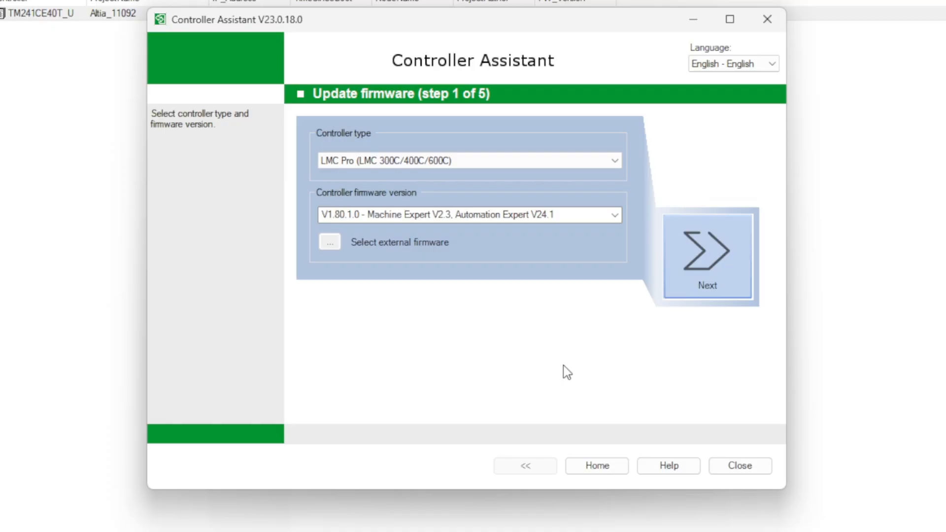
Choose controller type M241 with firmware V5.3.12.51 and keep the default communication settings.
click(615, 160)
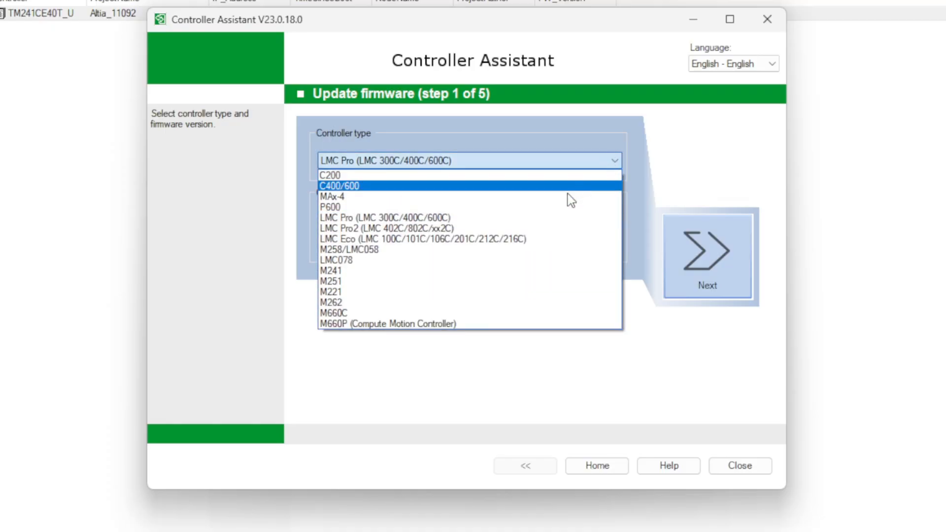
click(476, 267)
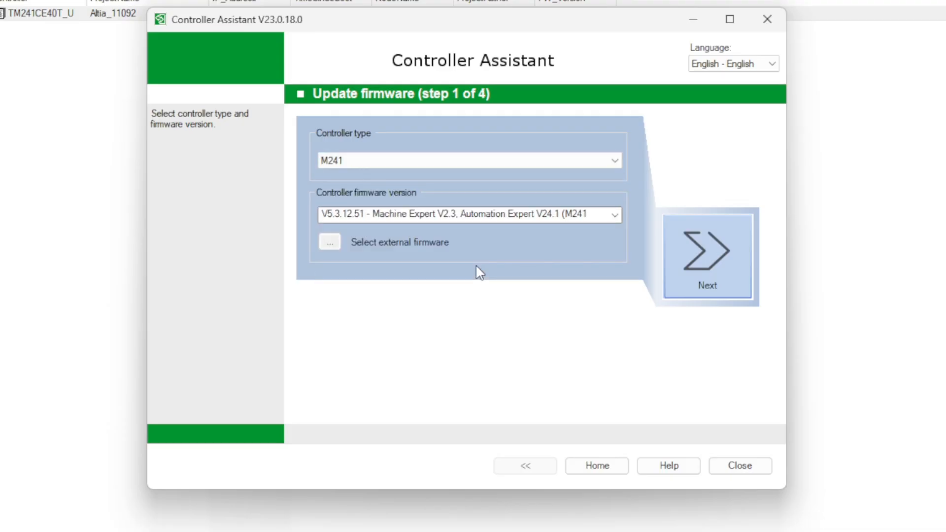
click(613, 219)
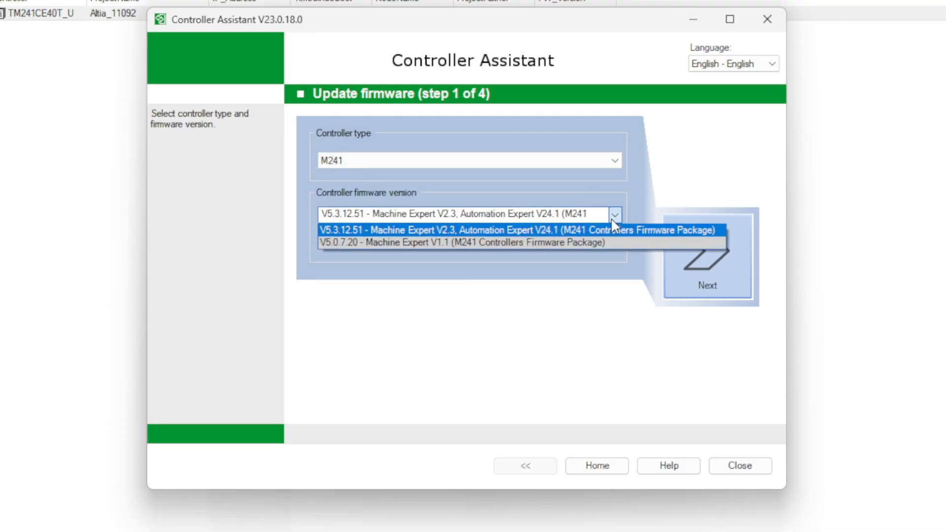
click(562, 228)
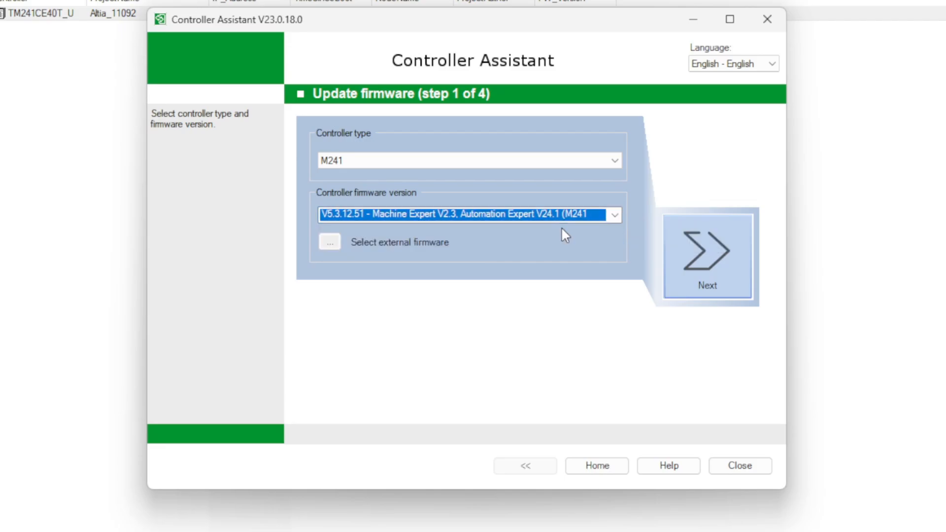
click(692, 257)
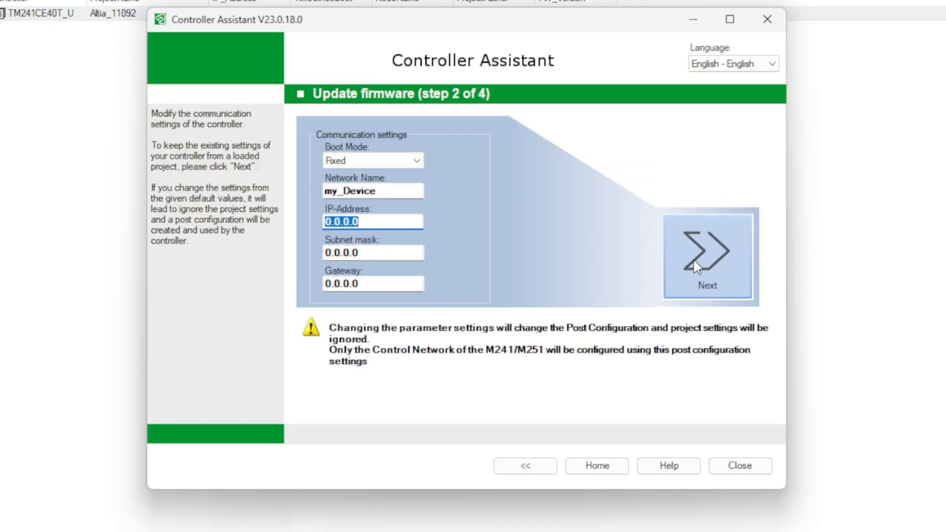
click(693, 258)
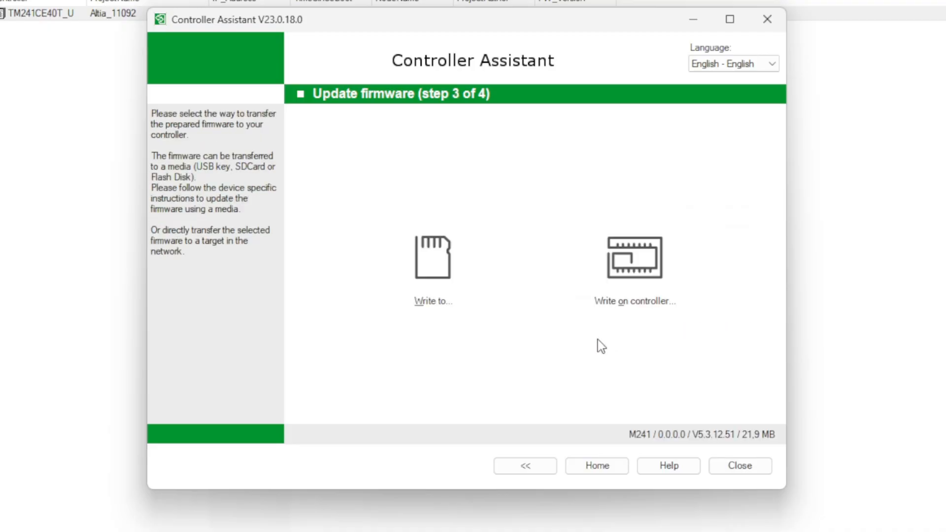
Choose writing the firmware directly on the controller and connect to IP address 192.168.0.170.
click(653, 246)
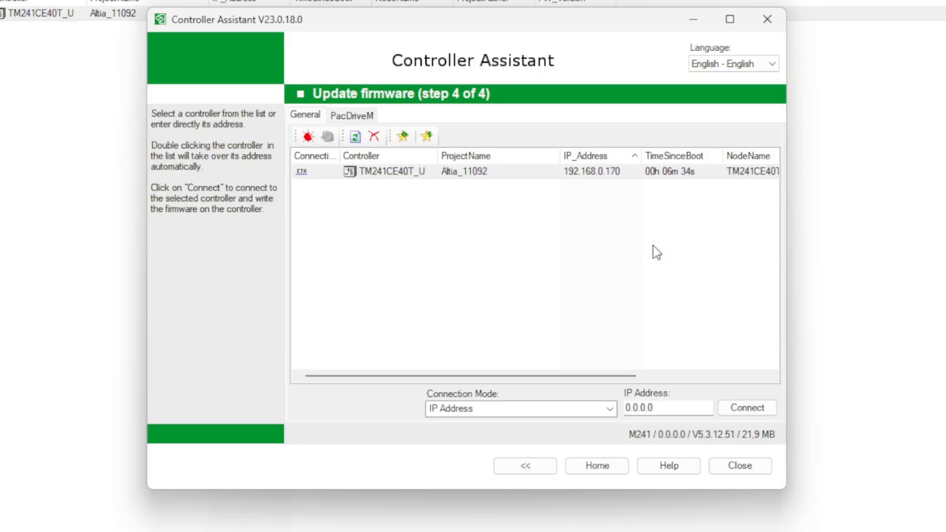
click(737, 176)
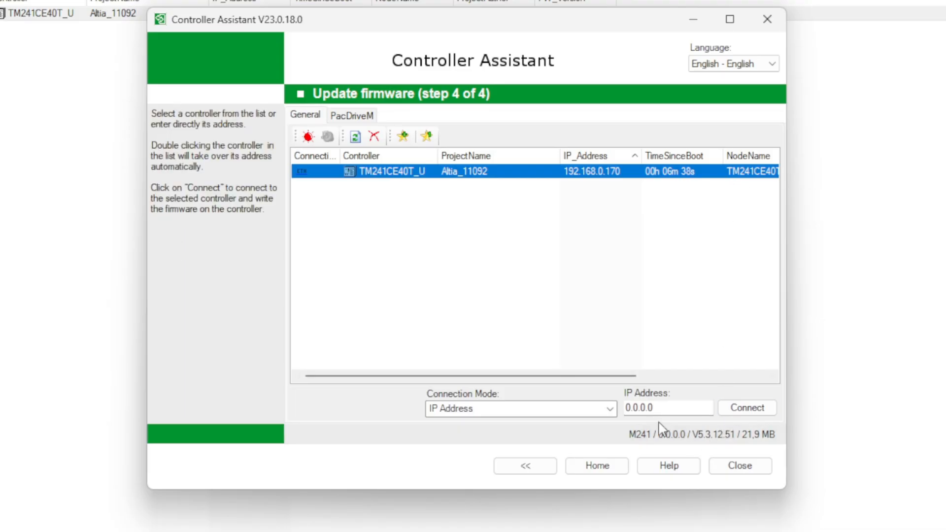
click(633, 408)
text(192.)
text(168)
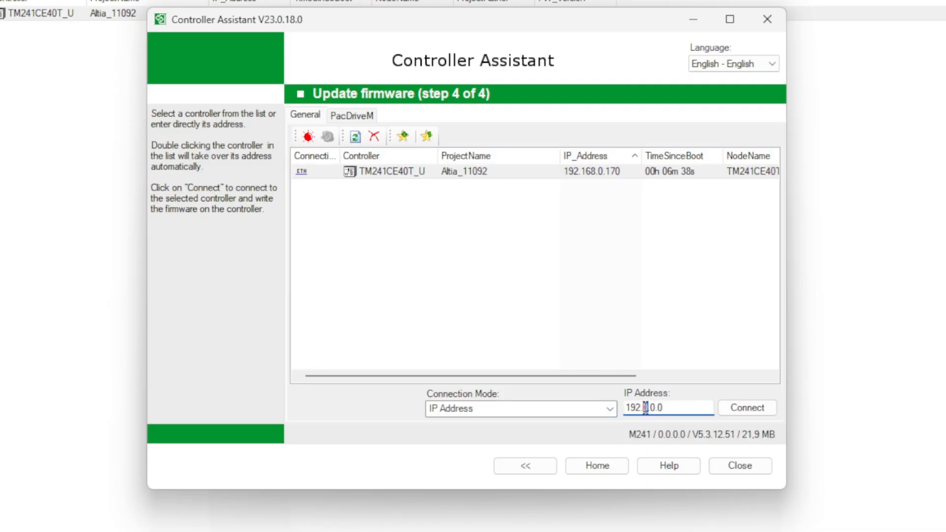
mouse_move(683, 441)
text(170)
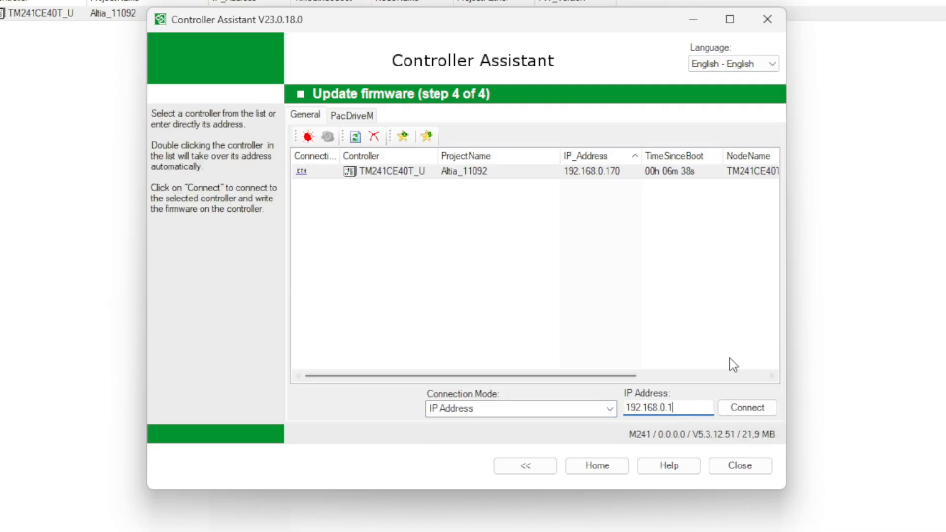
click(764, 409)
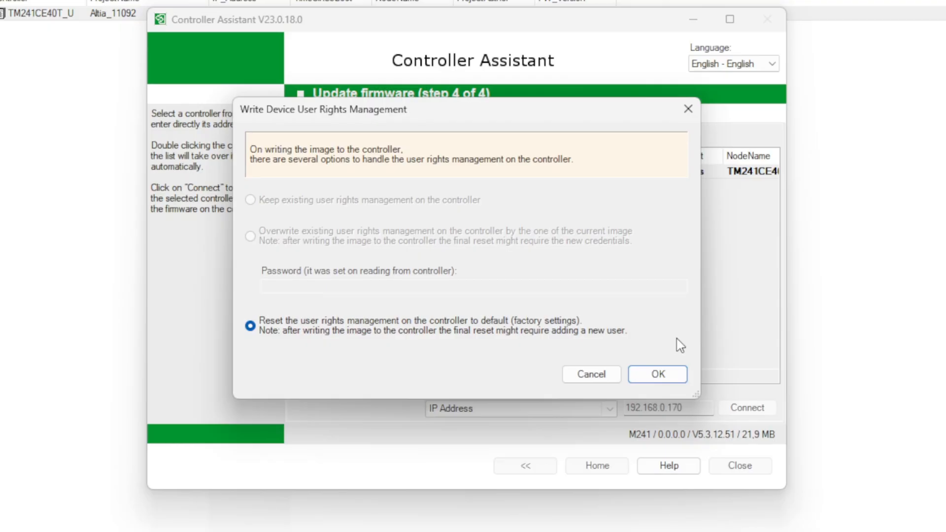
Write the firmware with user rights management reset to default, accepting the equipment operation warning and the PLC reboot.
click(658, 374)
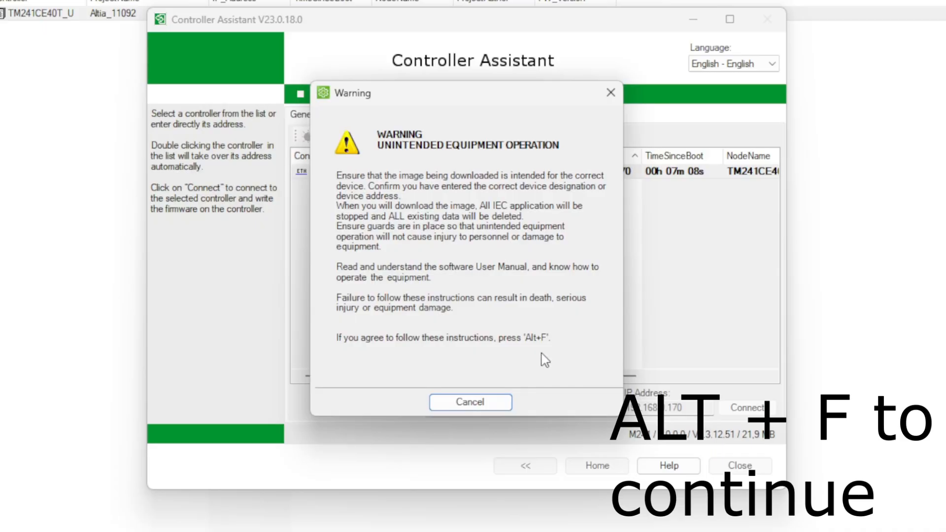
key(alt+f)
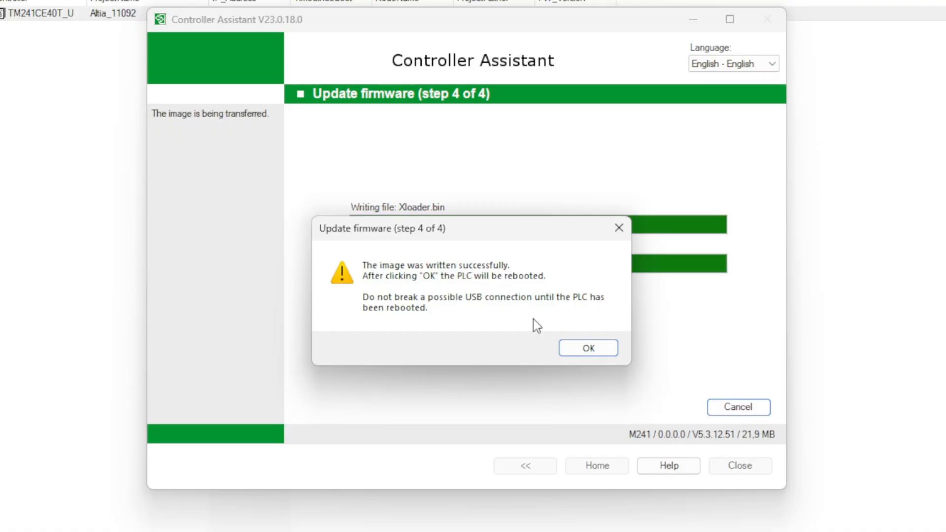
click(585, 350)
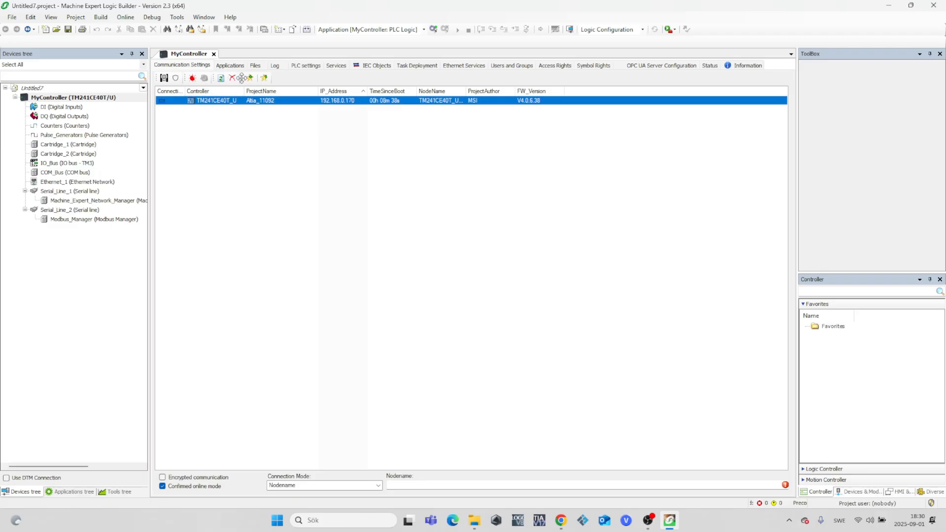
Refresh the controller list in the communication settings of MyController.
click(220, 78)
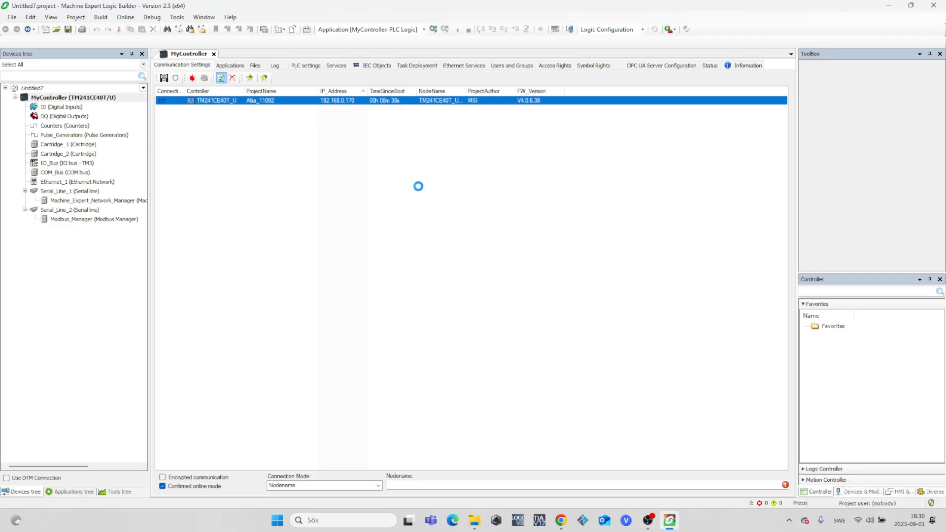